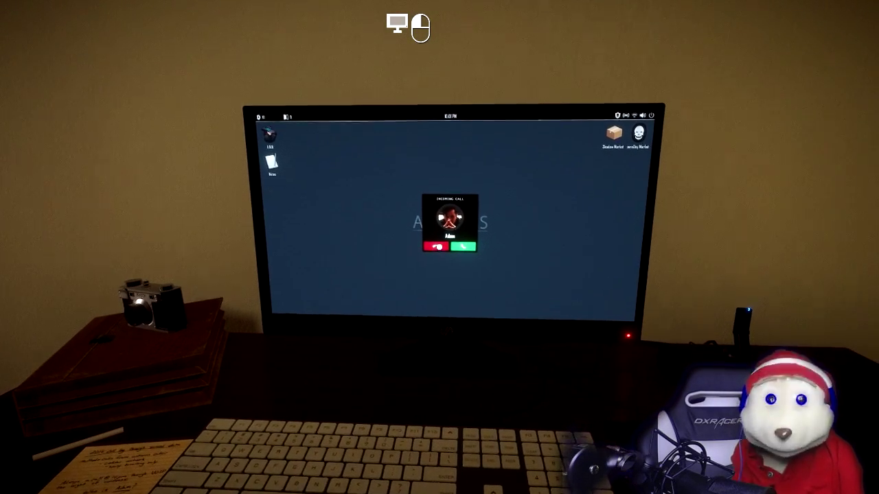
# Sit down at the desk monitor to use the computer.
pyautogui.click(439, 246)
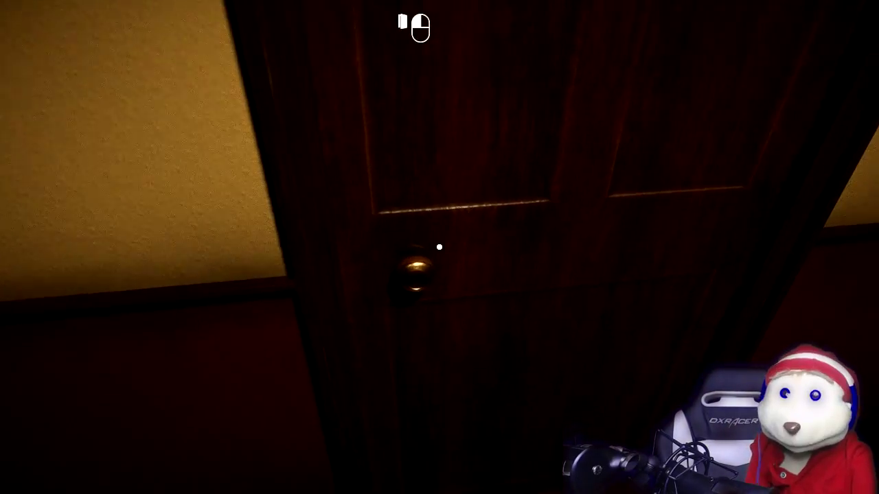
# Open apartment door 803, then the dark door beyond it into the hallway.
pyautogui.click(439, 246)
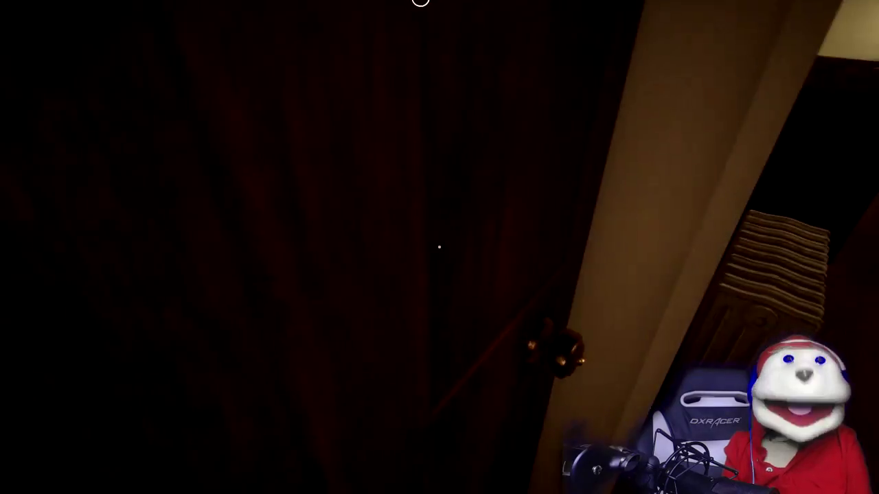
pyautogui.click(439, 248)
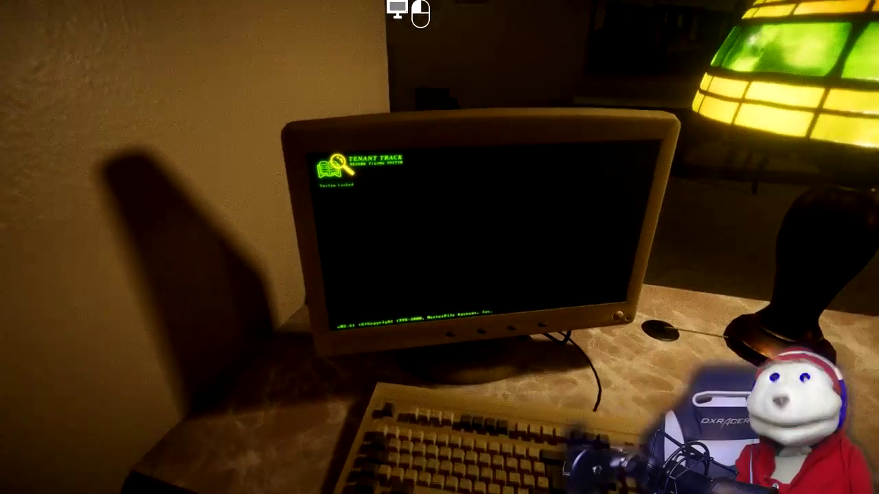
# Inspect the lobby Tenant Track computer, then walk to the mailbox notepad and glass doors.
pyautogui.click(440, 247)
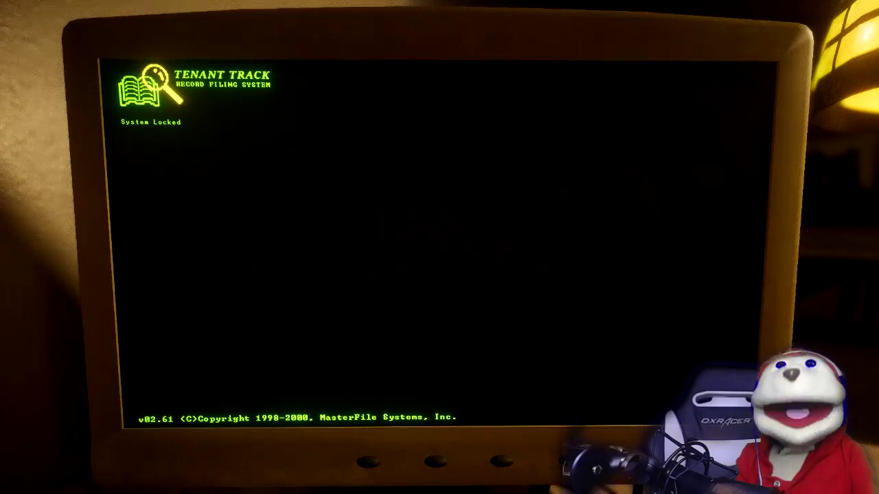
pyautogui.press('Escape')
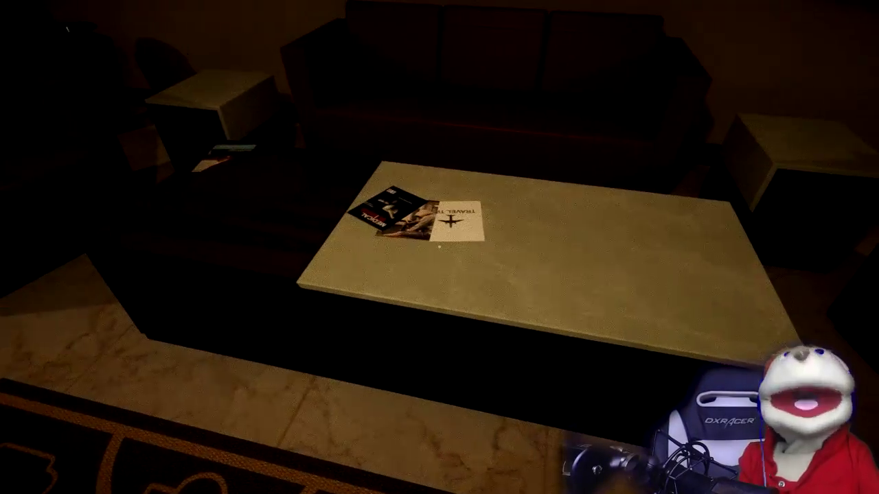
pyautogui.press('w')
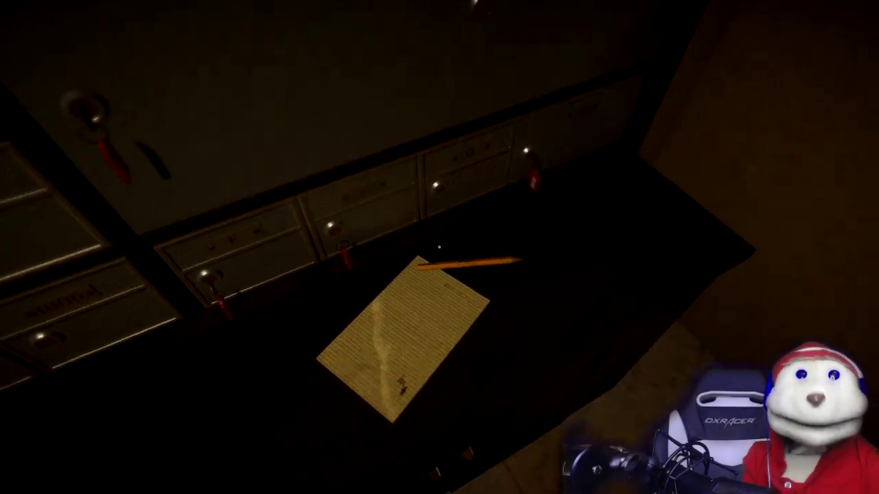
pyautogui.press('w')
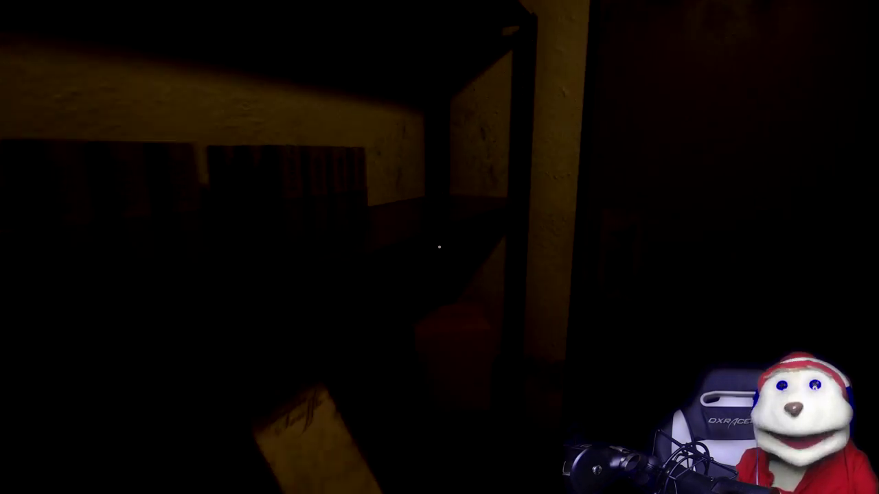
# Read the Derniere Souffle menu card, then exit through the door ahead.
pyautogui.click(438, 247)
pyautogui.click(439, 247)
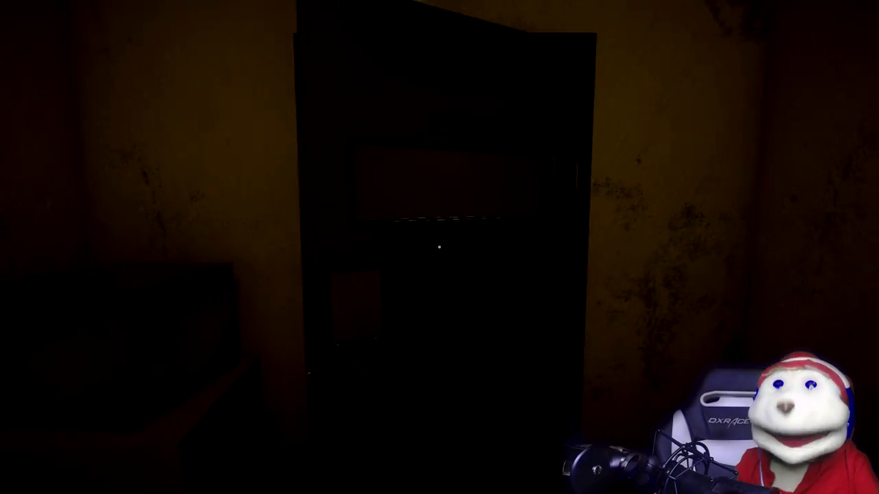
pyautogui.click(439, 248)
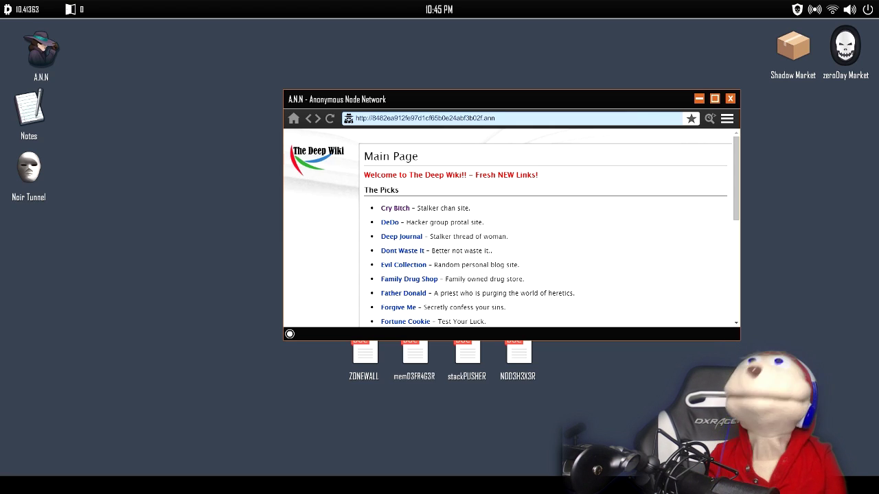
# Open Dont Waste It, maximize the browser, and trim /yes.html from the URL.
pyautogui.click(403, 251)
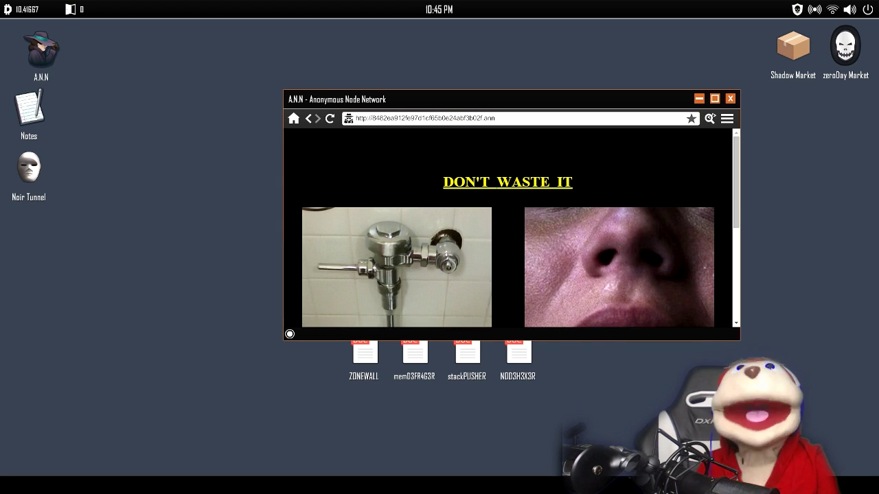
pyautogui.scroll(-3, 508, 226)
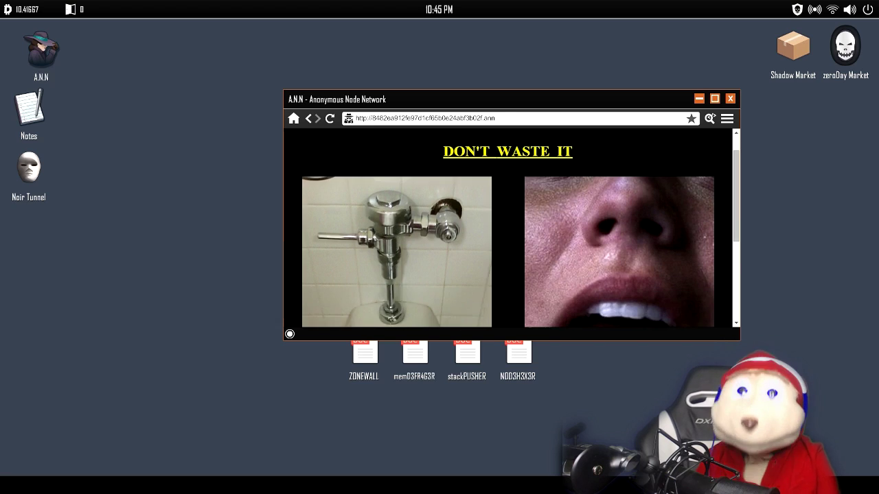
pyautogui.scroll(-3, 512, 227)
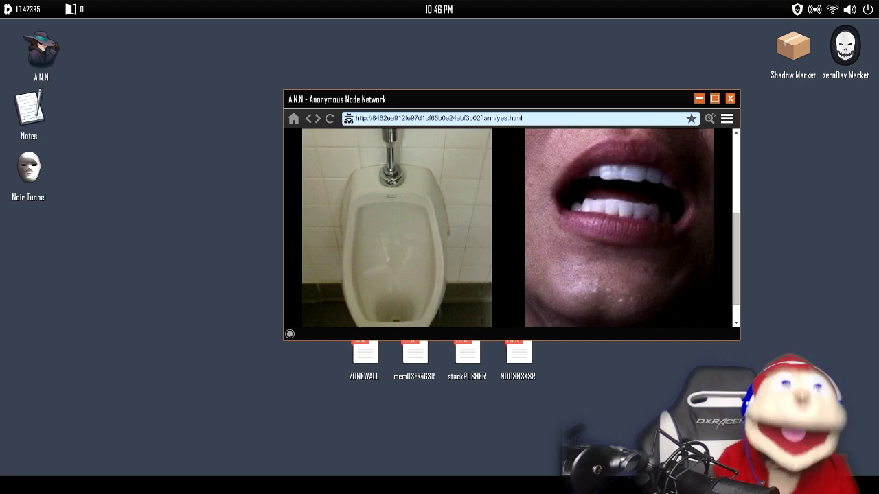
pyautogui.scroll(-1, 509, 227)
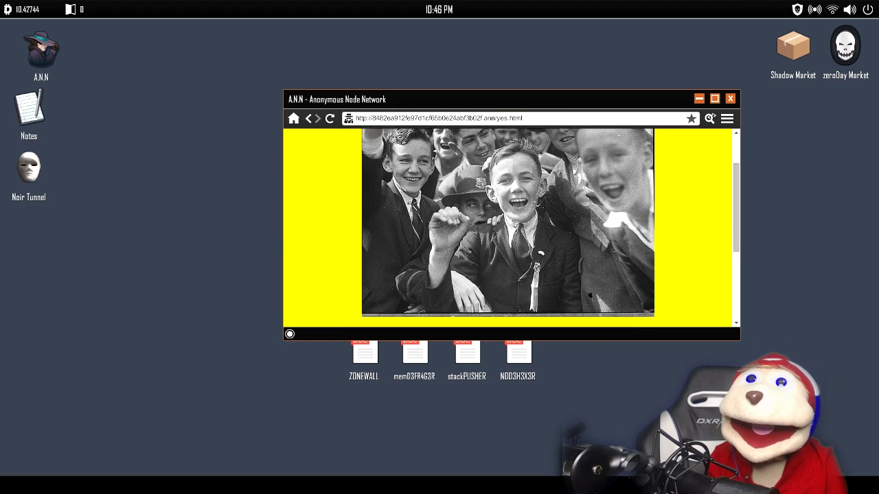
pyautogui.scroll(-1, 508, 227)
pyautogui.scroll(-2, 508, 226)
pyautogui.click(715, 98)
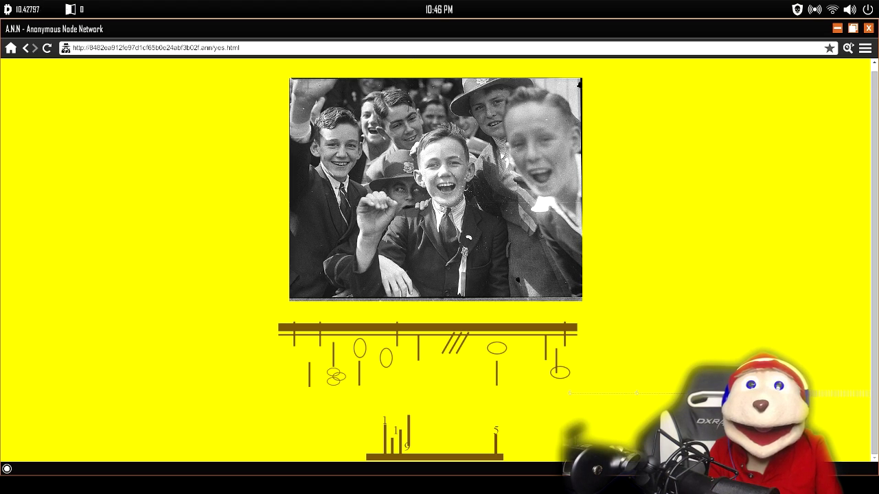
pyautogui.scroll(1, 508, 264)
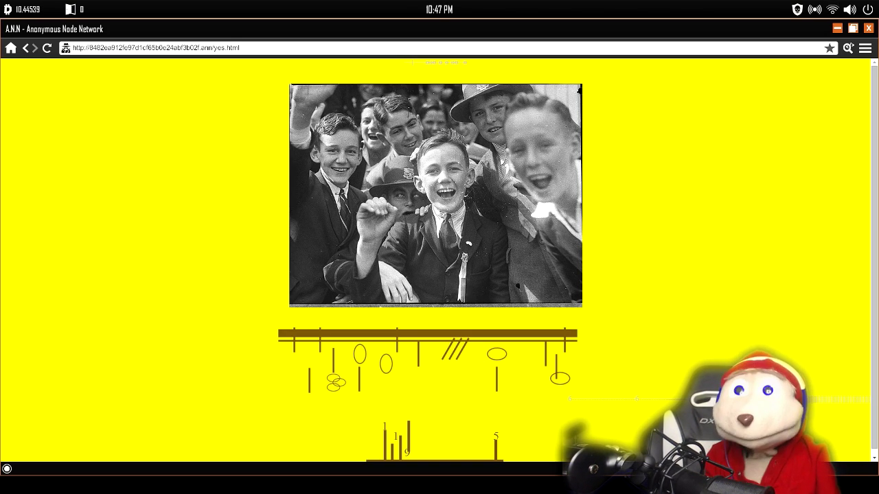
pyautogui.press('BackSpace')
pyautogui.press('BackSpace')
pyautogui.press('BackSpace')
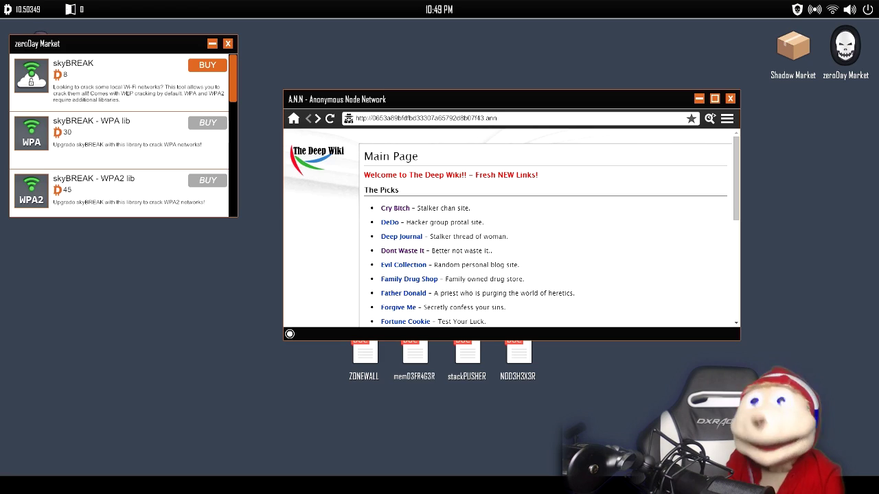
pyautogui.scroll(-1, 124, 138)
pyautogui.scroll(-1, 123, 137)
pyautogui.scroll(-1, 123, 137)
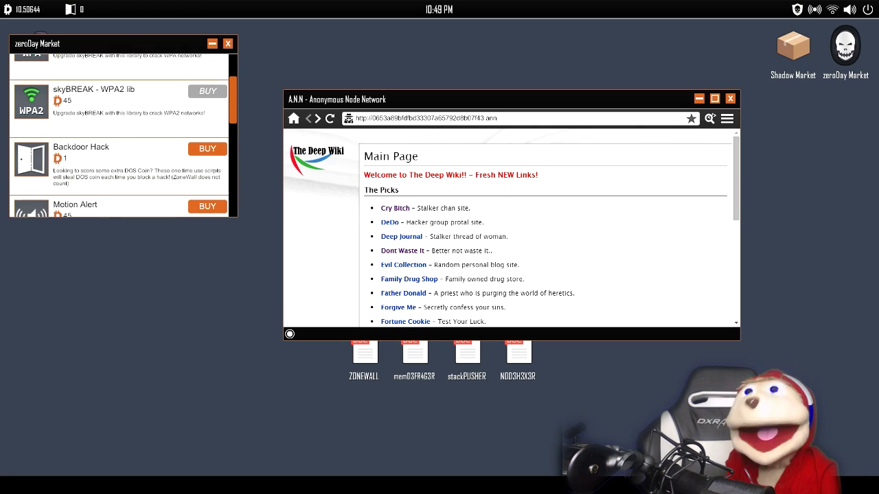
pyautogui.scroll(-1, 124, 137)
pyautogui.scroll(-1, 124, 137)
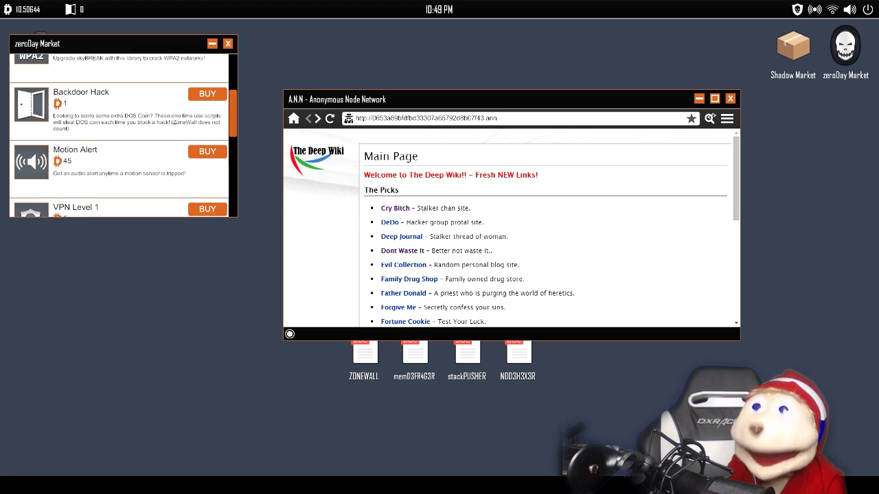
pyautogui.scroll(-1, 124, 137)
pyautogui.scroll(1, 124, 138)
pyautogui.scroll(3, 123, 137)
pyautogui.scroll(1, 123, 138)
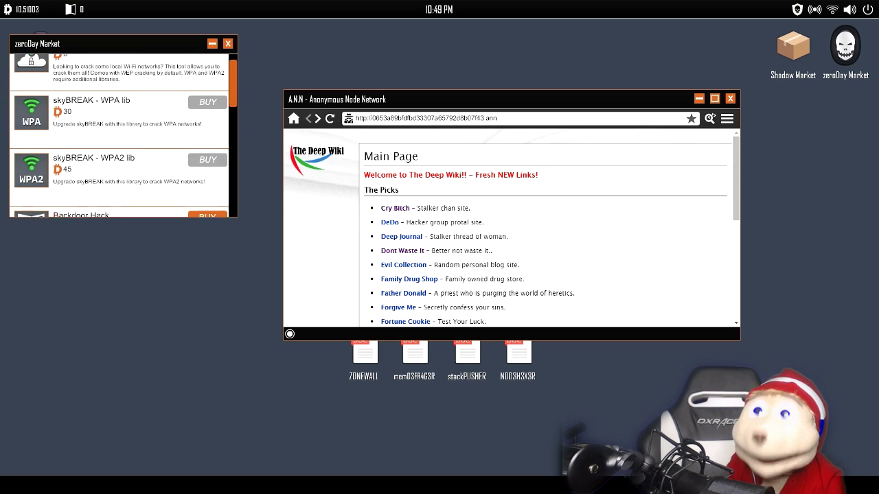
pyautogui.scroll(1, 124, 138)
# Open the Shadow Market listings and drag its window over the browser.
pyautogui.click(793, 52)
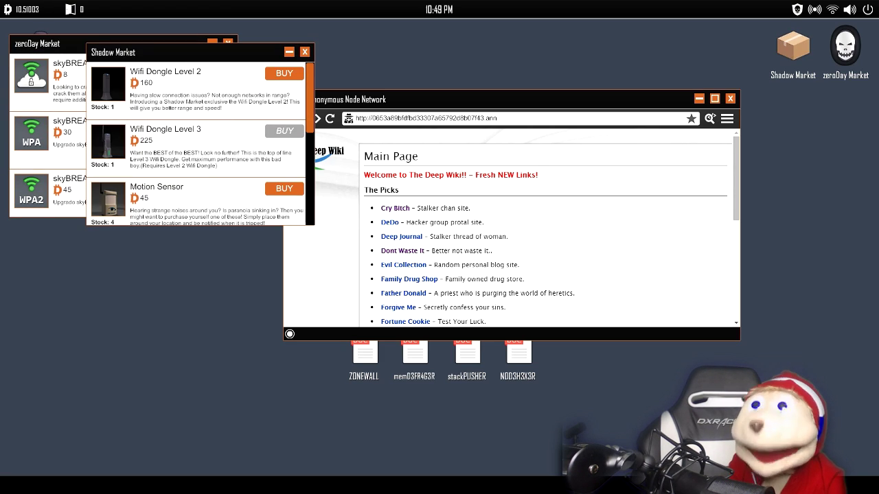
pyautogui.moveTo(137, 52); pyautogui.dragTo(337, 68)
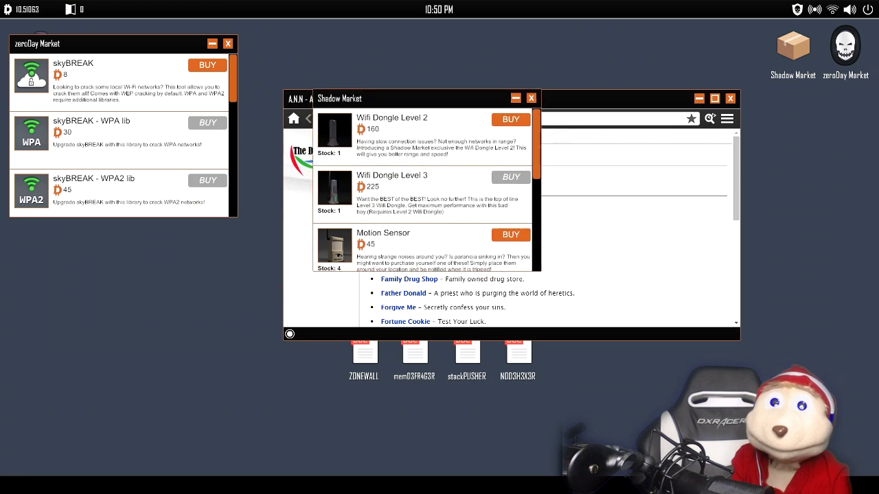
pyautogui.click(481, 99)
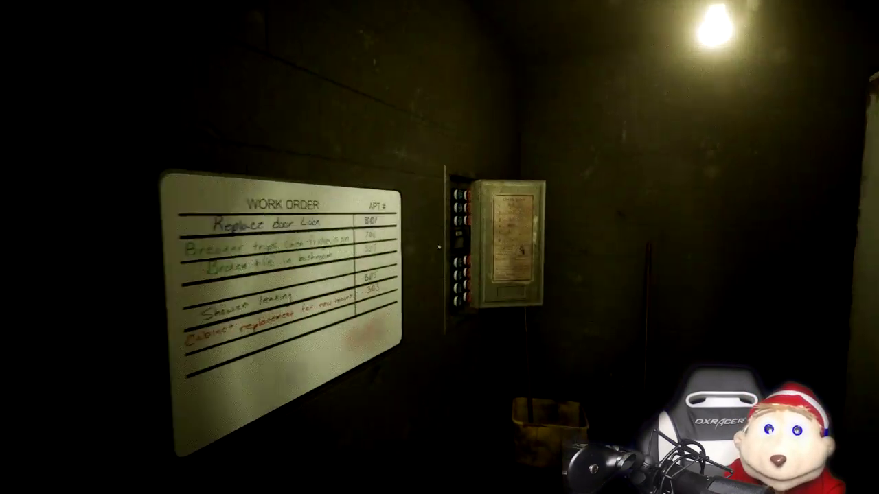
pyautogui.click(439, 248)
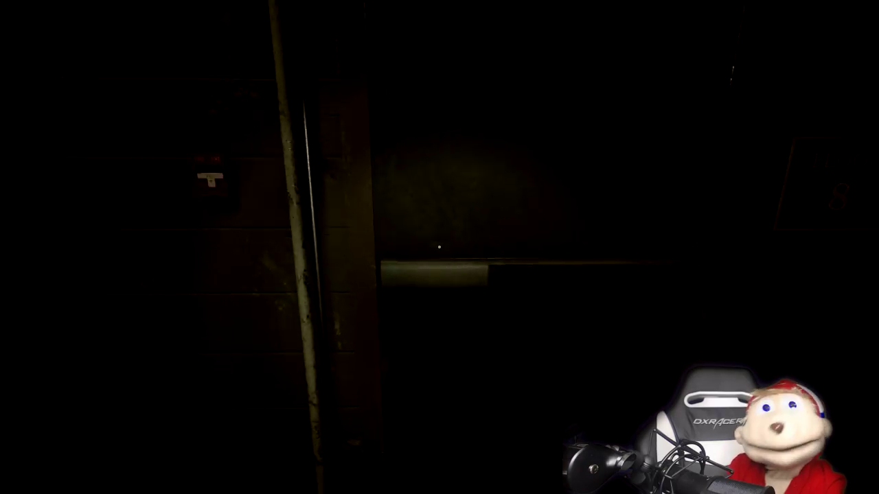
# Go through the Maintenance door, the push-bar hallway door, and the right-hand door.
pyautogui.click(439, 247)
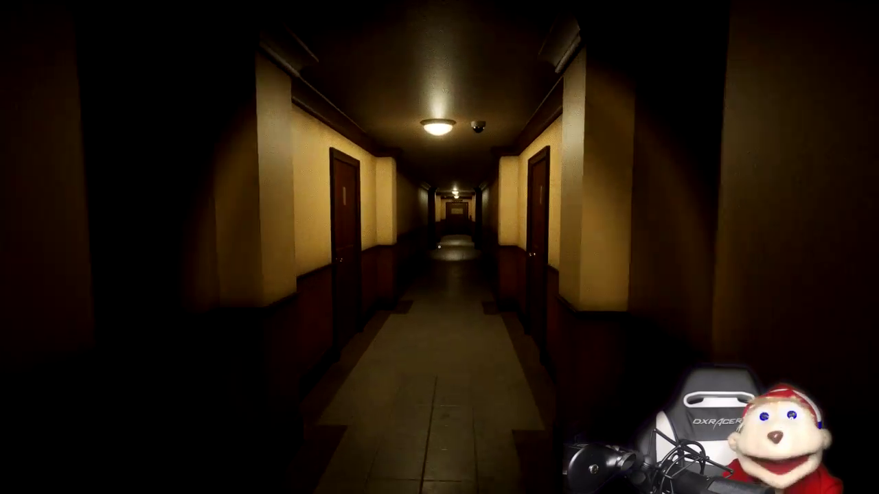
pyautogui.click(440, 247)
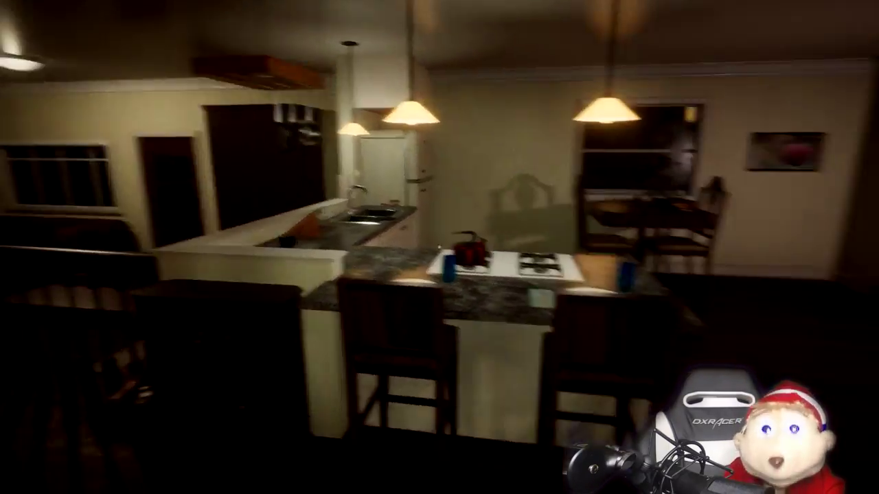
# Sit back down at the desk computer.
pyautogui.click(439, 247)
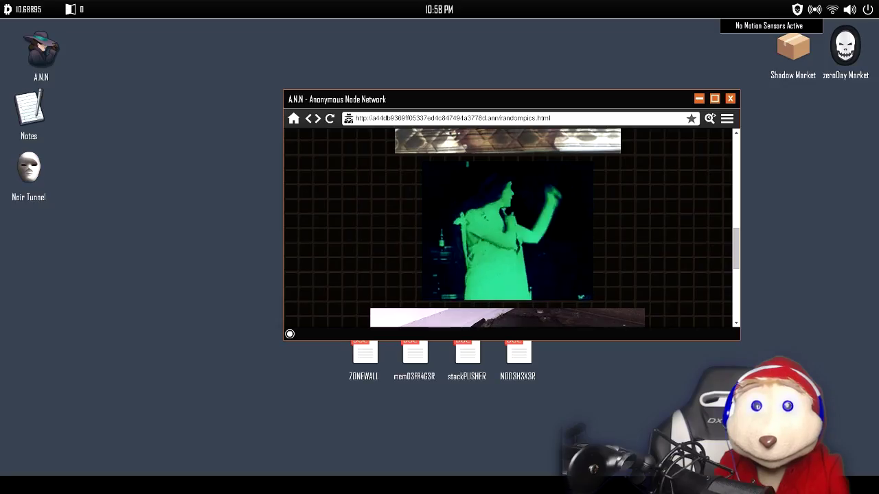
pyautogui.scroll(-2, 508, 226)
pyautogui.scroll(-2, 508, 227)
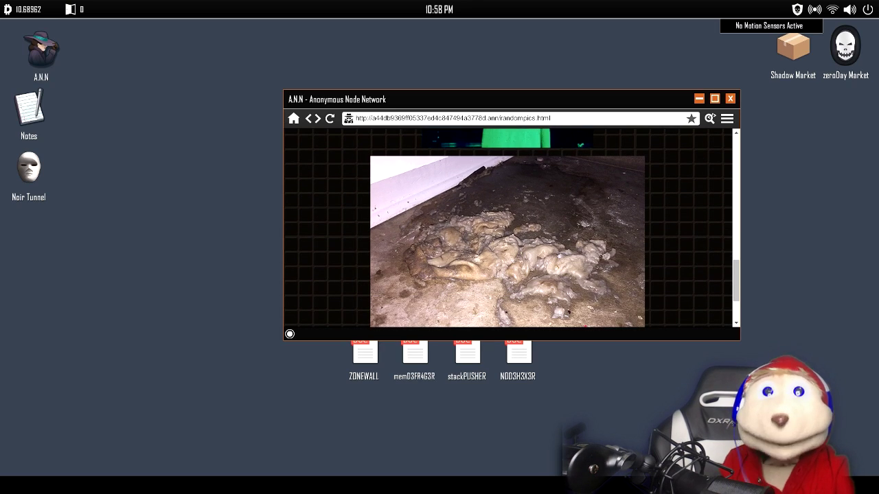
pyautogui.scroll(2, 508, 227)
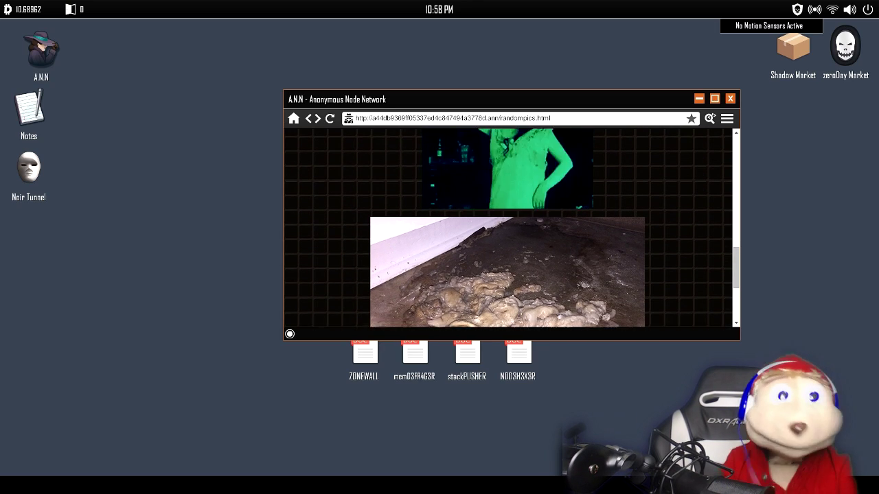
pyautogui.scroll(-1, 508, 227)
pyautogui.scroll(-2, 508, 226)
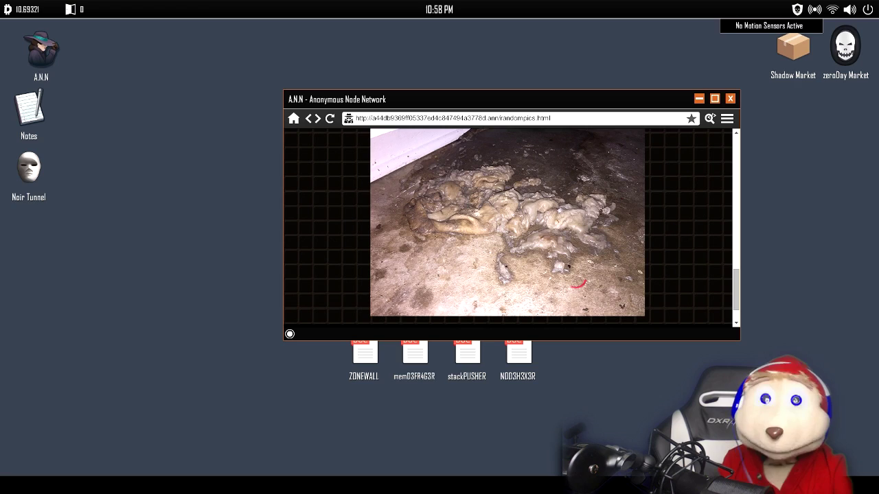
pyautogui.scroll(-1, 508, 226)
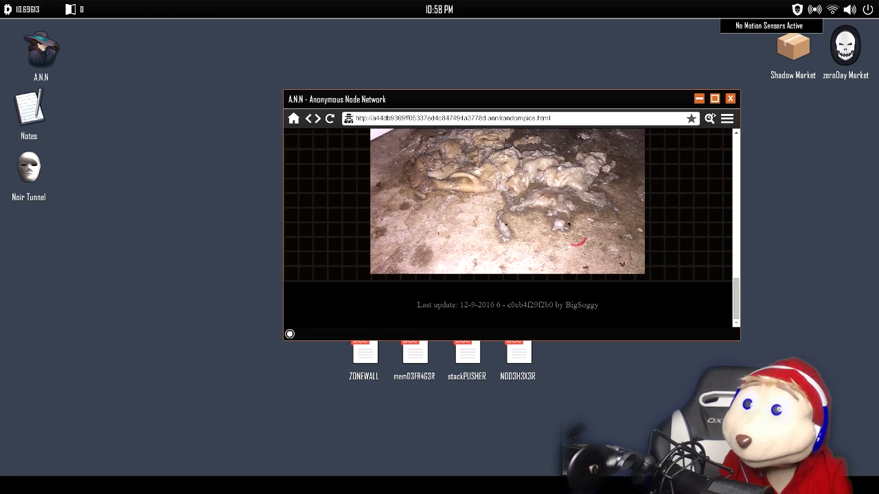
pyautogui.scroll(2, 508, 227)
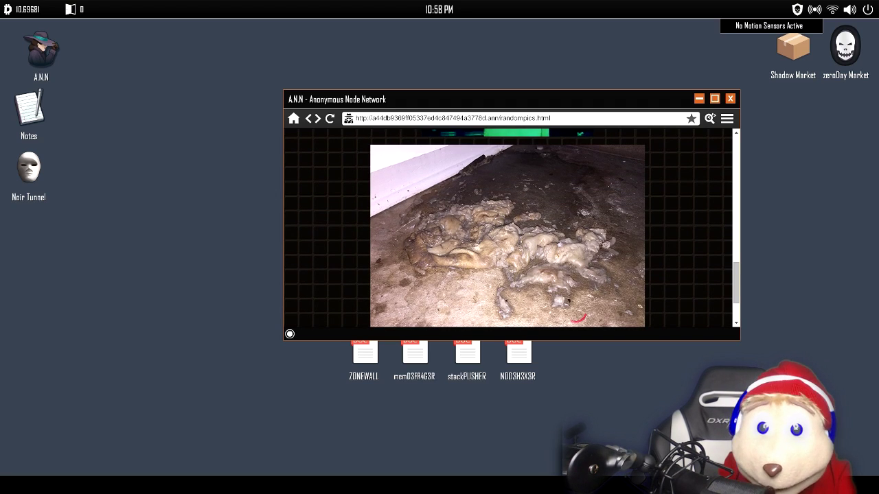
pyautogui.scroll(4, 508, 226)
pyautogui.scroll(4, 508, 226)
pyautogui.scroll(4, 508, 226)
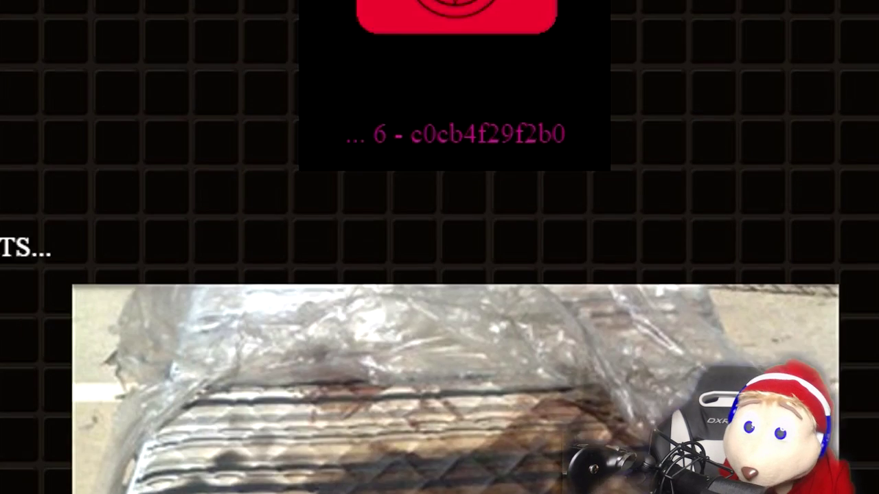
pyautogui.scroll(3, 440, 274)
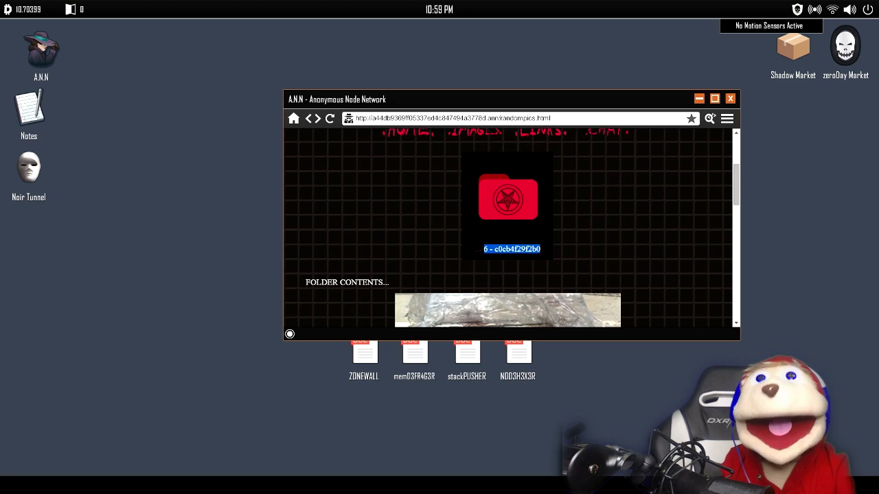
pyautogui.rightClick(440, 247)
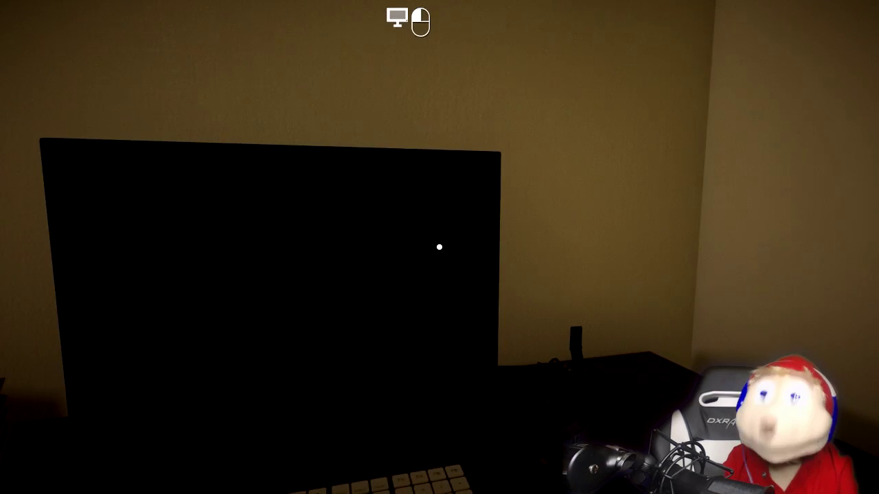
pyautogui.click(440, 248)
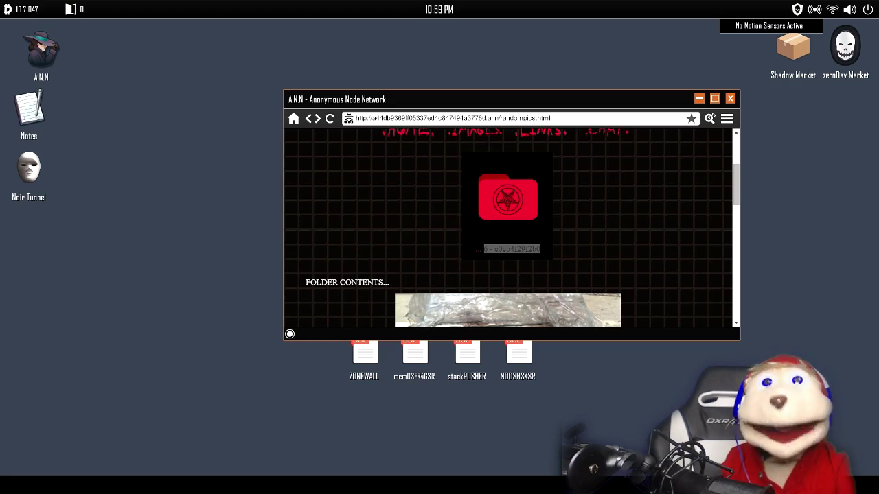
pyautogui.doubleClick(29, 106)
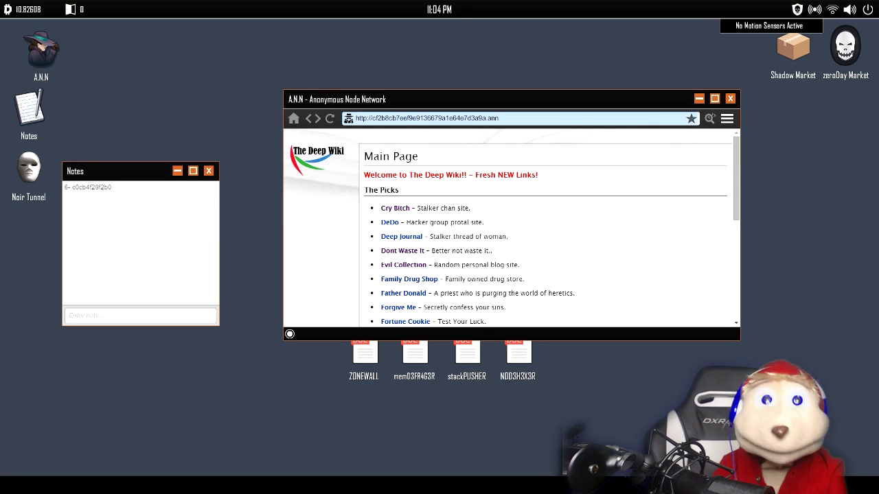
# Load the newly entered site address in the browser.
pyautogui.press('Return')
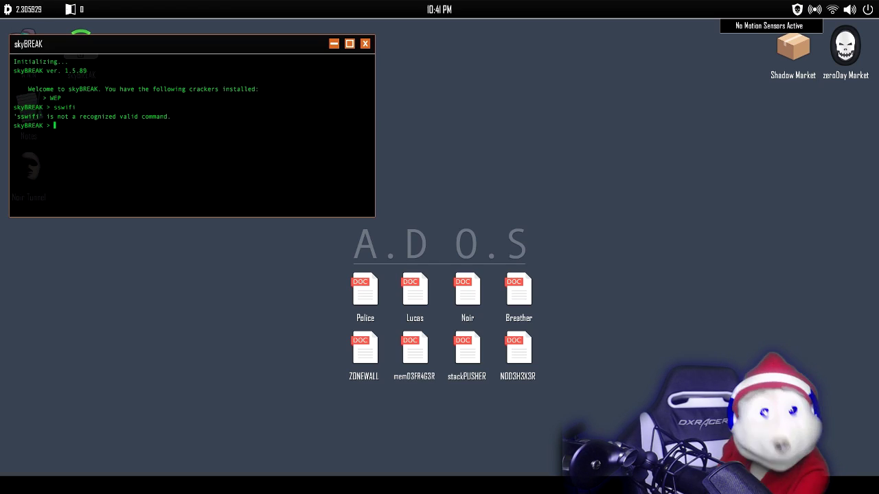
# Get up from the desk and walk toward the bedroom.
pyautogui.rightClick(439, 247)
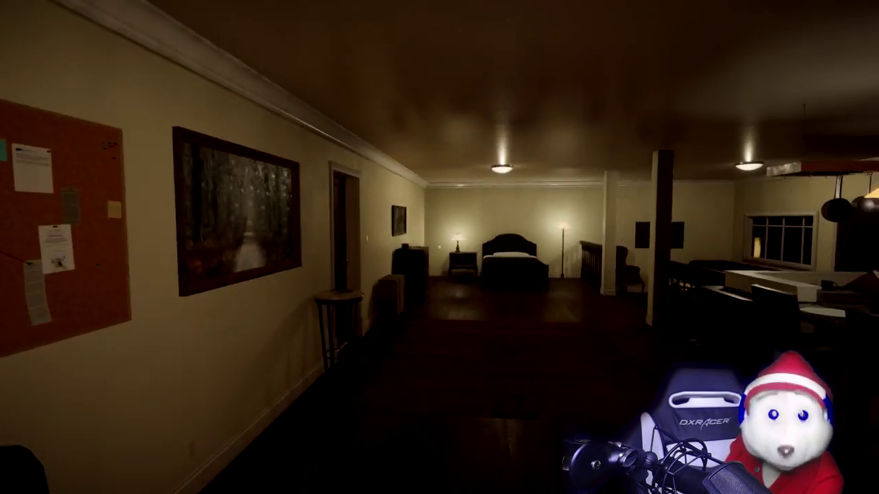
pyautogui.press('w')
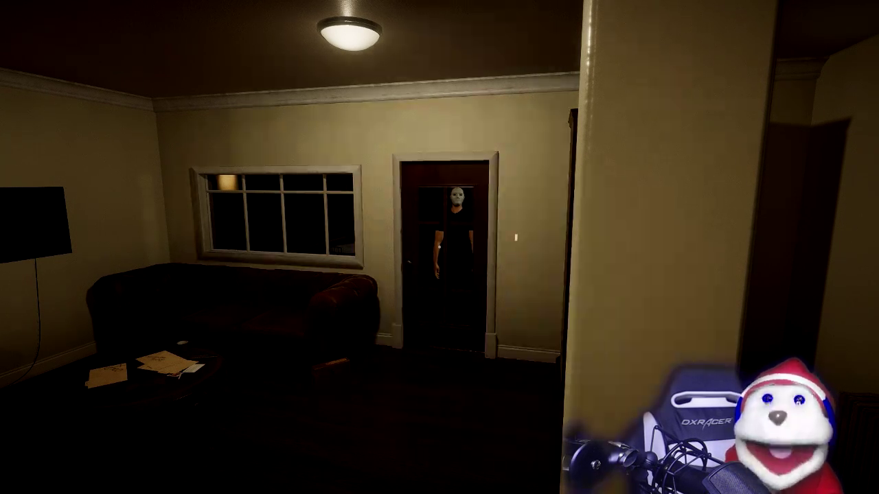
# Sidestep back and forth past the wall and pillar to peek at the doorway.
pyautogui.press('d')
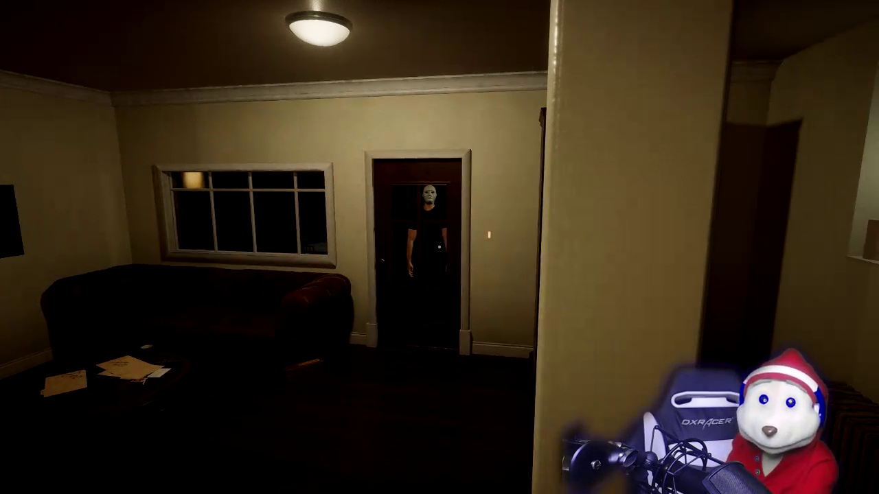
pyautogui.press('d')
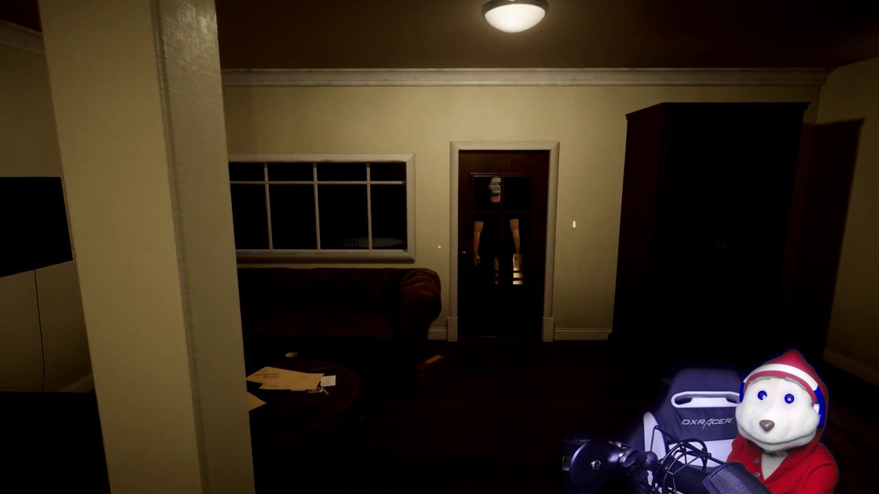
pyautogui.press('a')
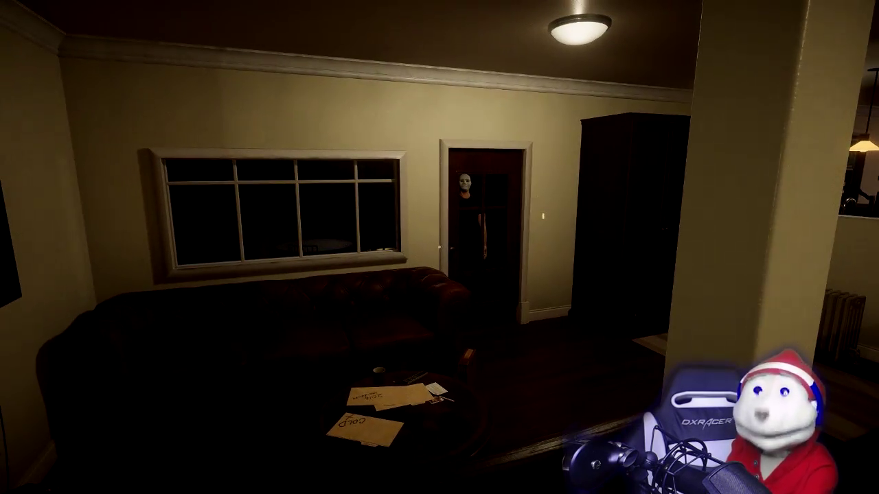
pyautogui.press('d')
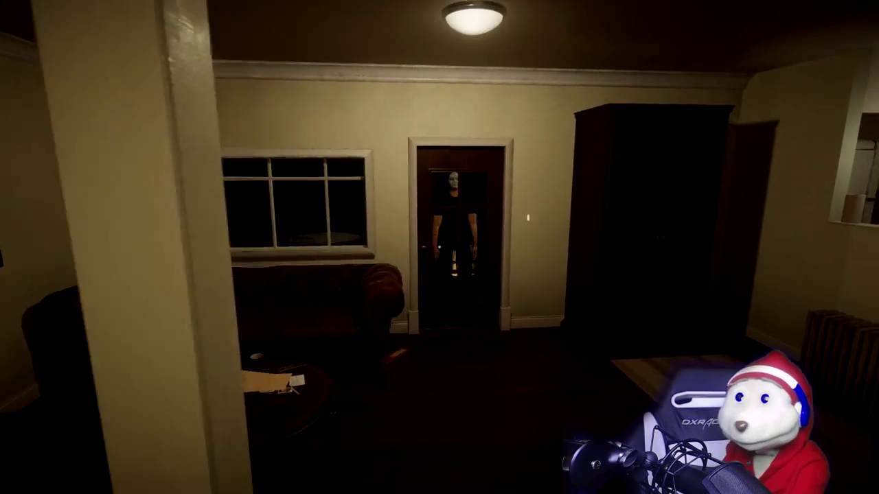
pyautogui.press('d')
pyautogui.press('a')
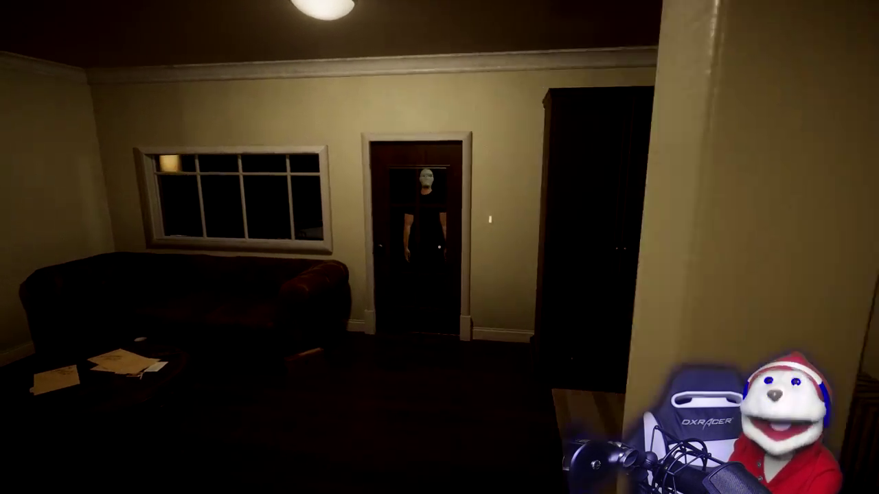
# Creep forward until face to face with the masked figure.
pyautogui.press('w')
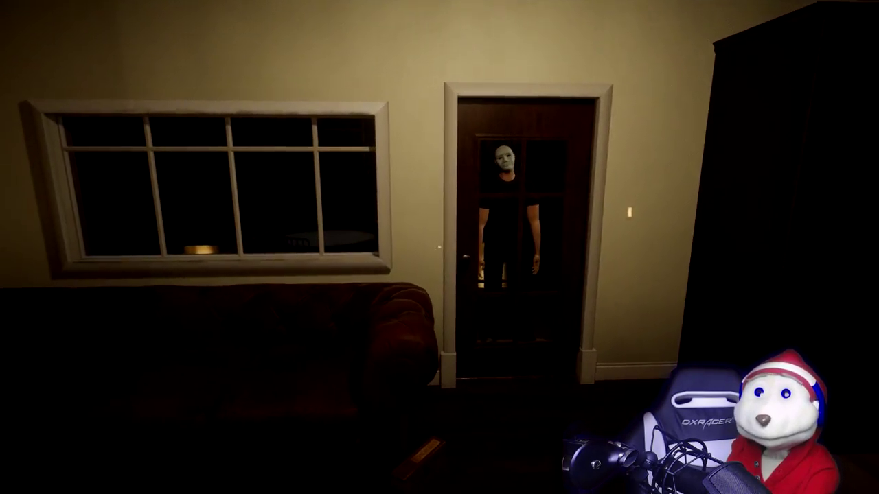
pyautogui.press('w')
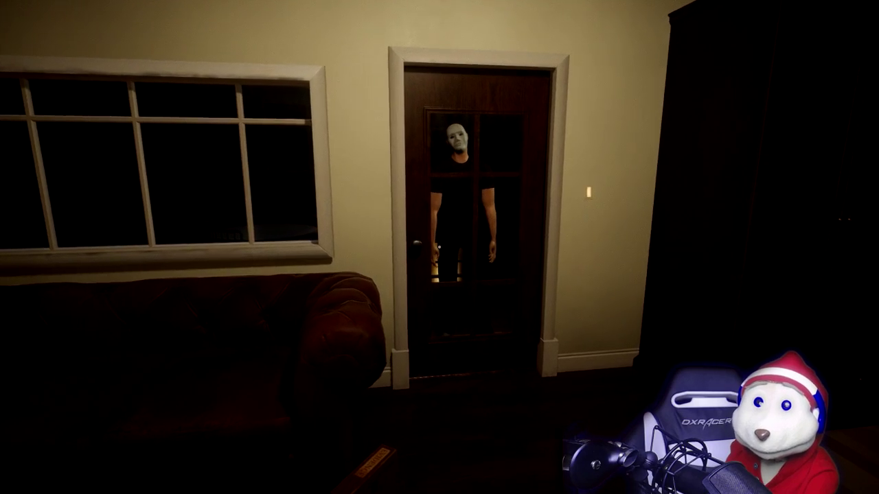
pyautogui.press('w')
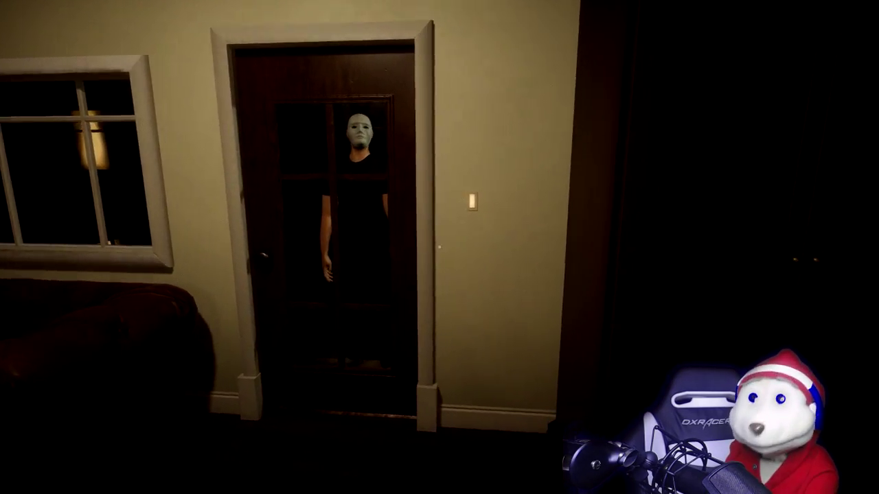
pyautogui.press('w')
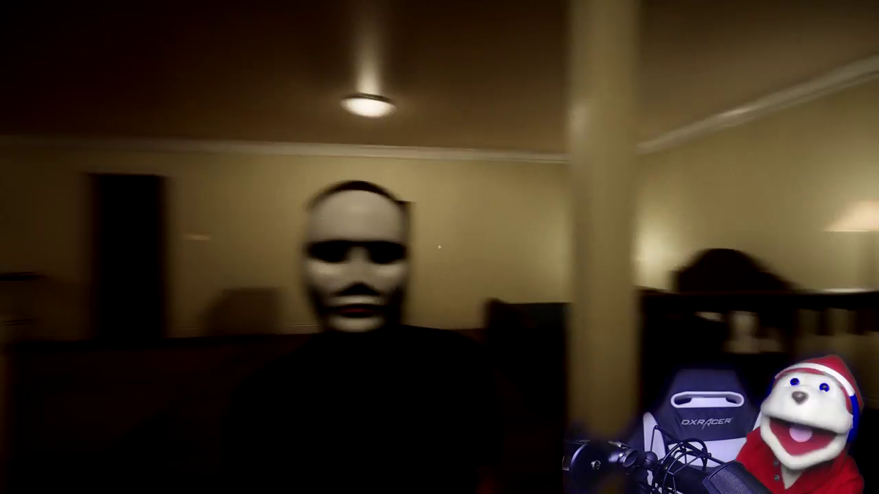